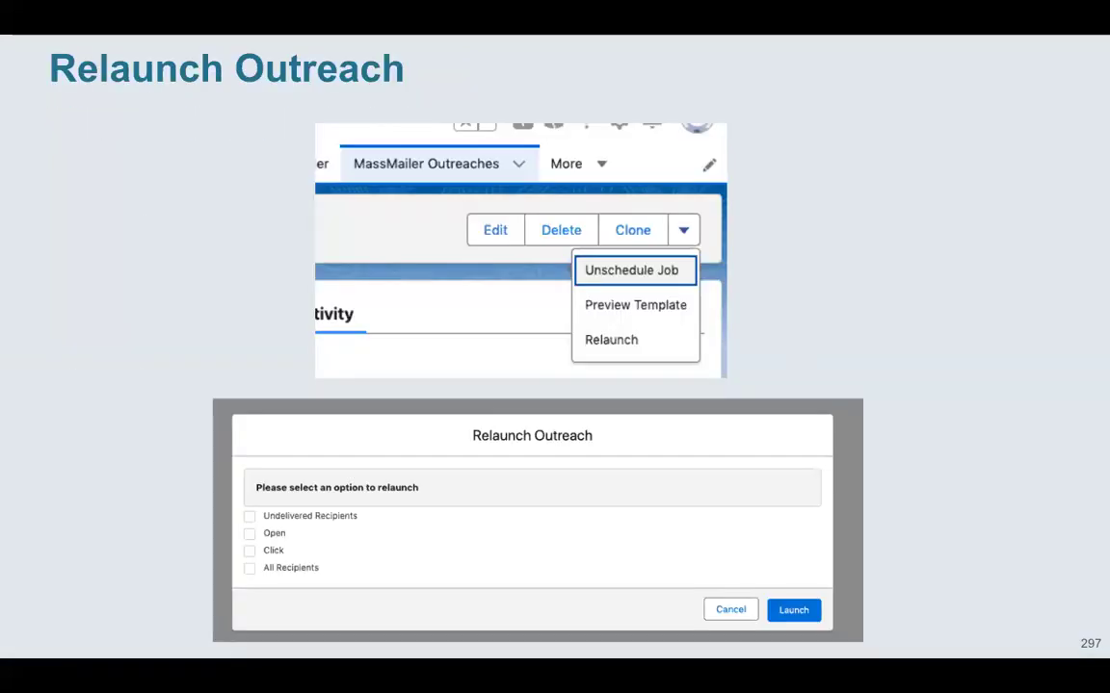
Step: Leave the slideshow, switch to the MassMailer Outreaches list in Salesforce and open the outreach Contact 9/18/2024, 11:26:25 PM
key(Escape)
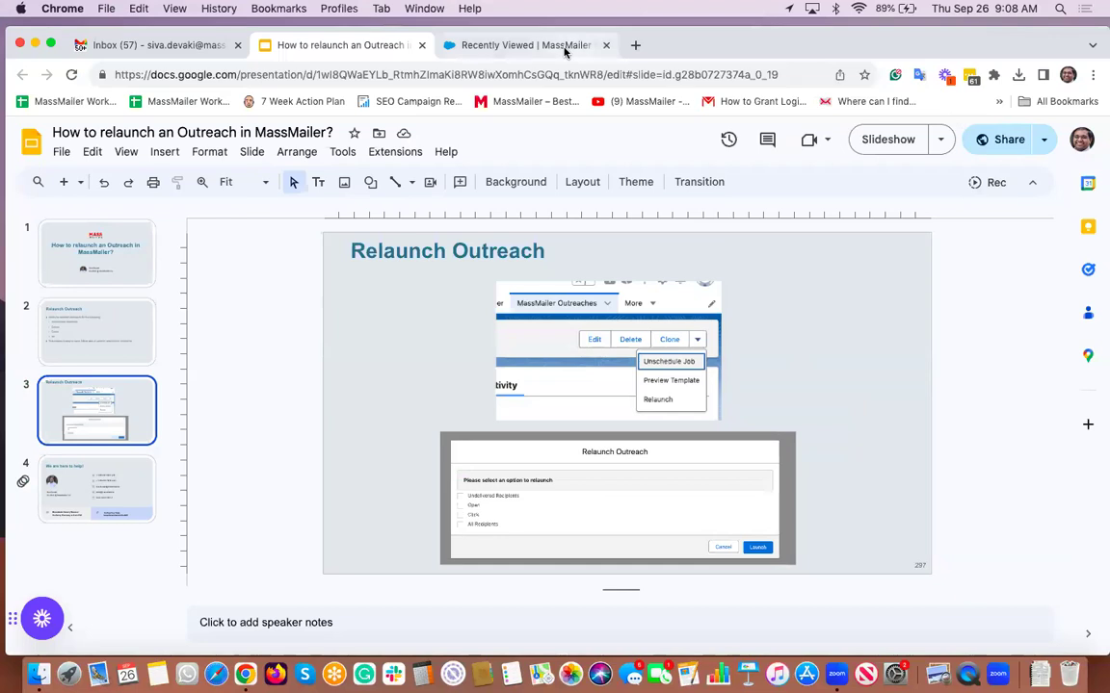
click(564, 52)
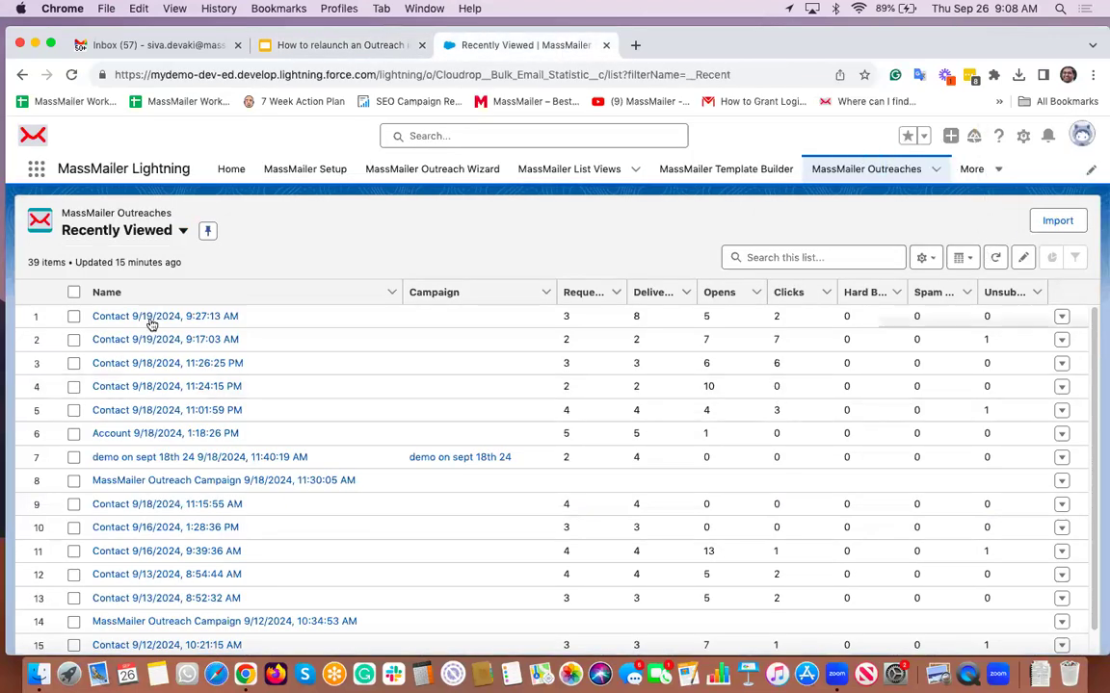
click(185, 368)
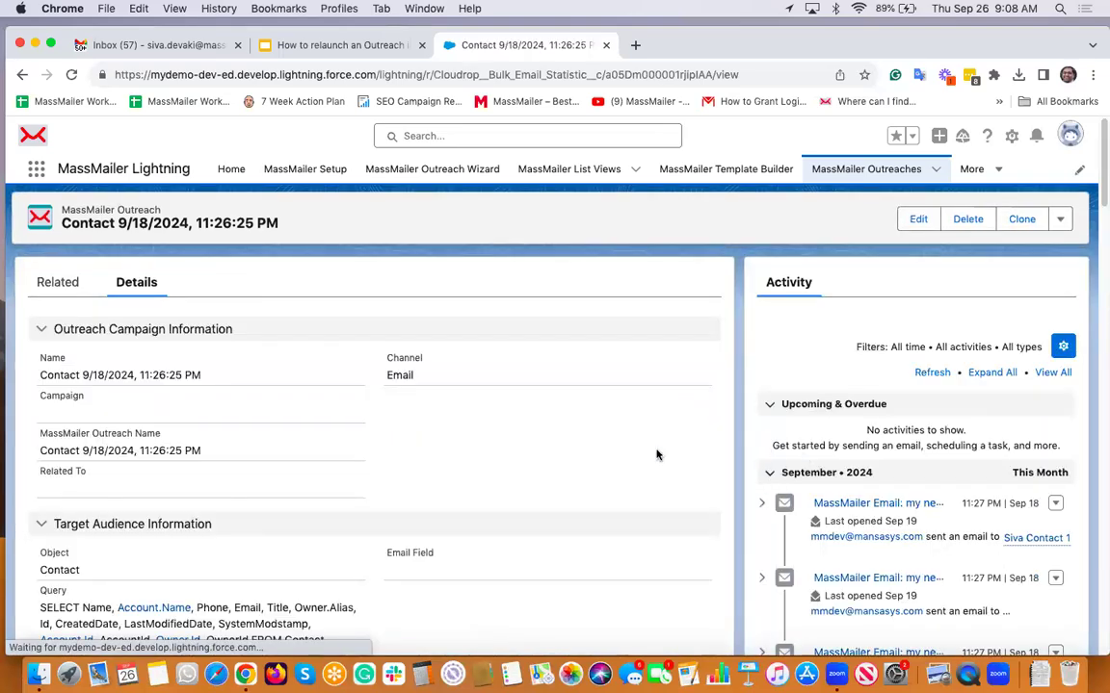
Step: Examine the outreach's real-time statistics, status and target audience query before relaunching
scroll(626, 452, down, 5)
scroll(612, 455, down, 20)
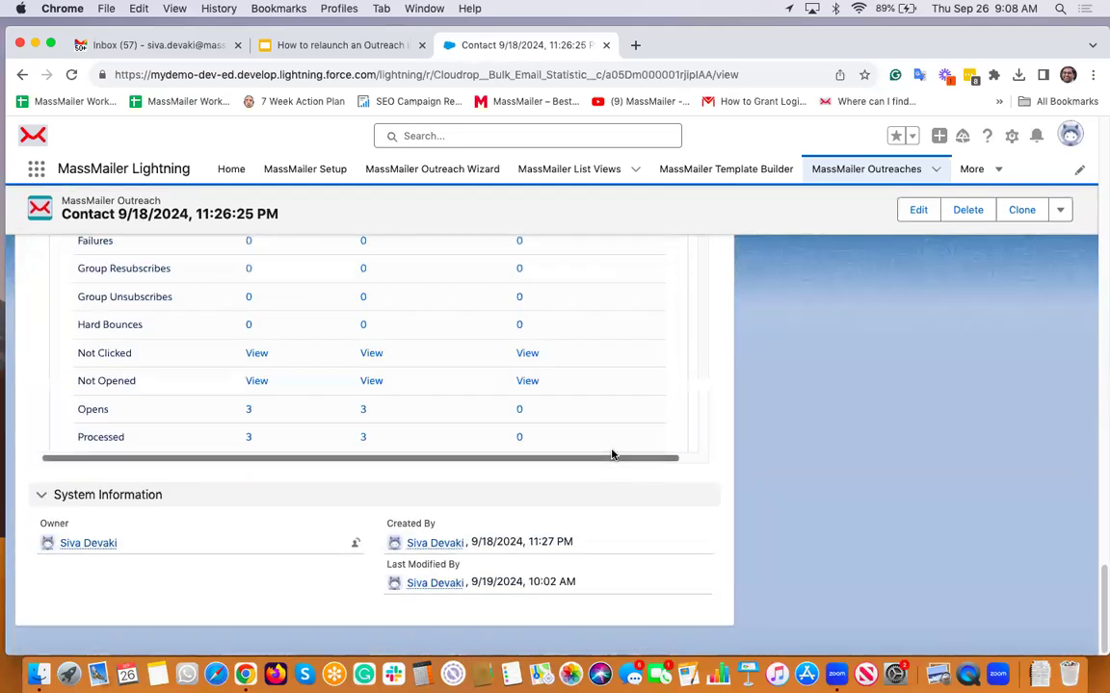
scroll(441, 376, up, 5)
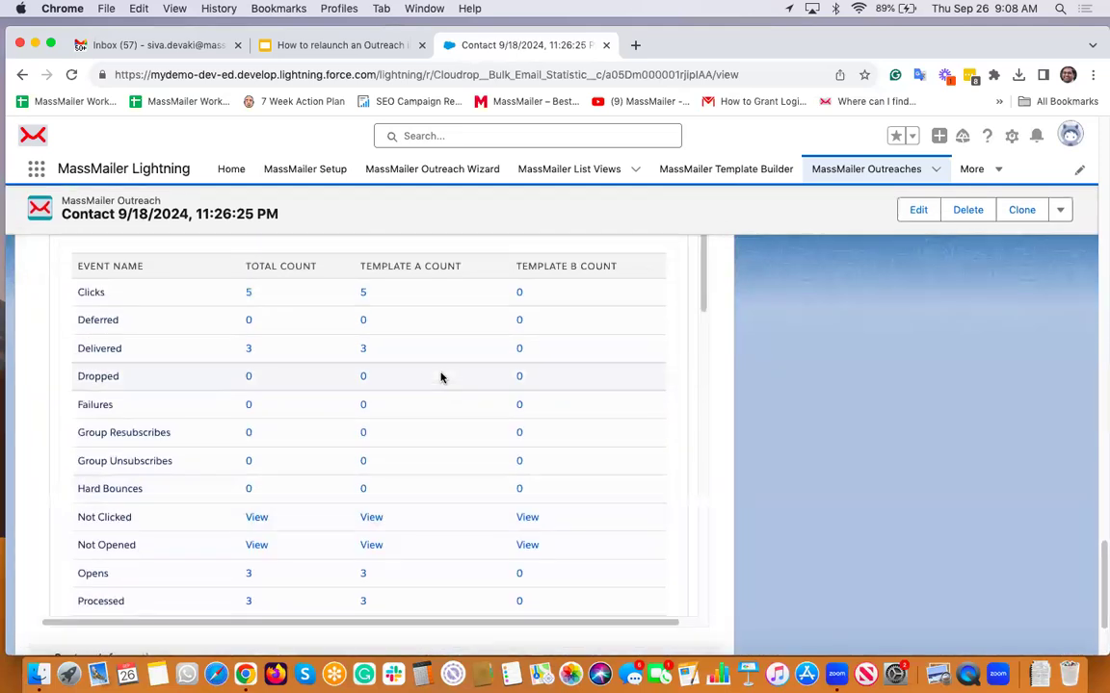
scroll(460, 401, up, 10)
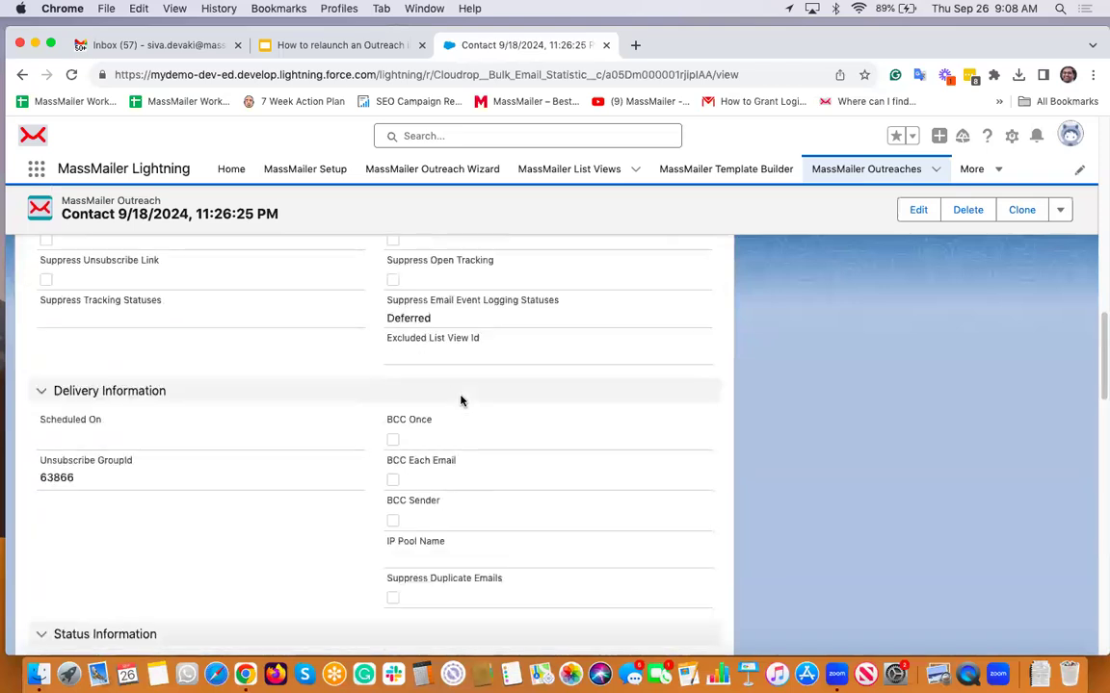
scroll(461, 402, down, 10)
scroll(274, 533, down, 3)
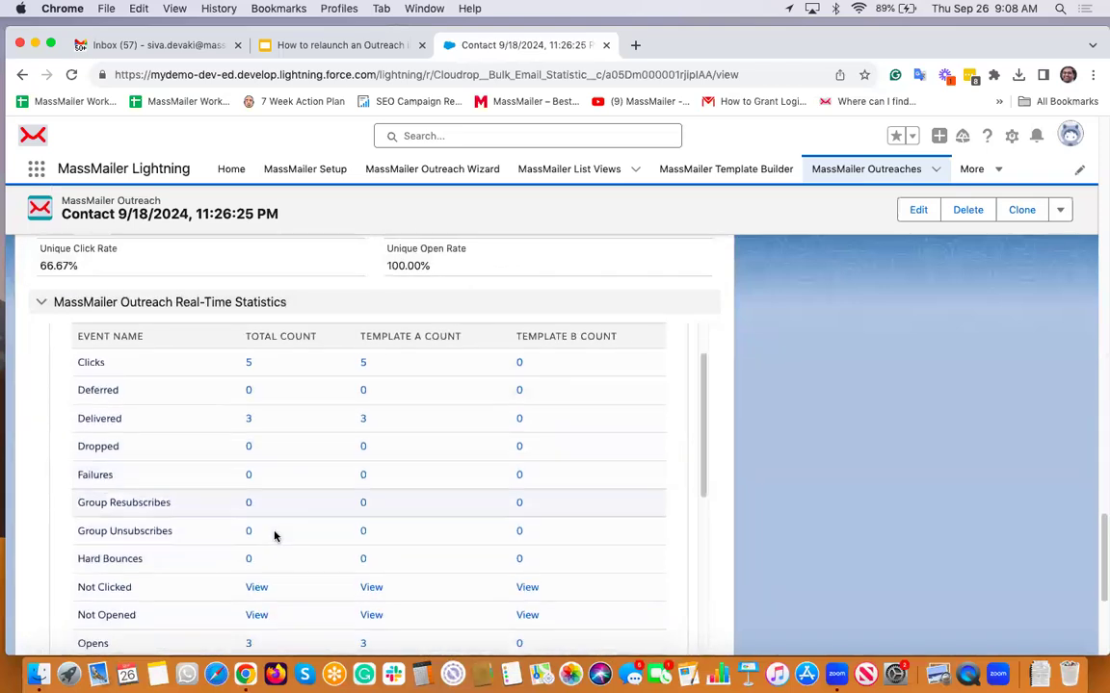
scroll(290, 539, down, 4)
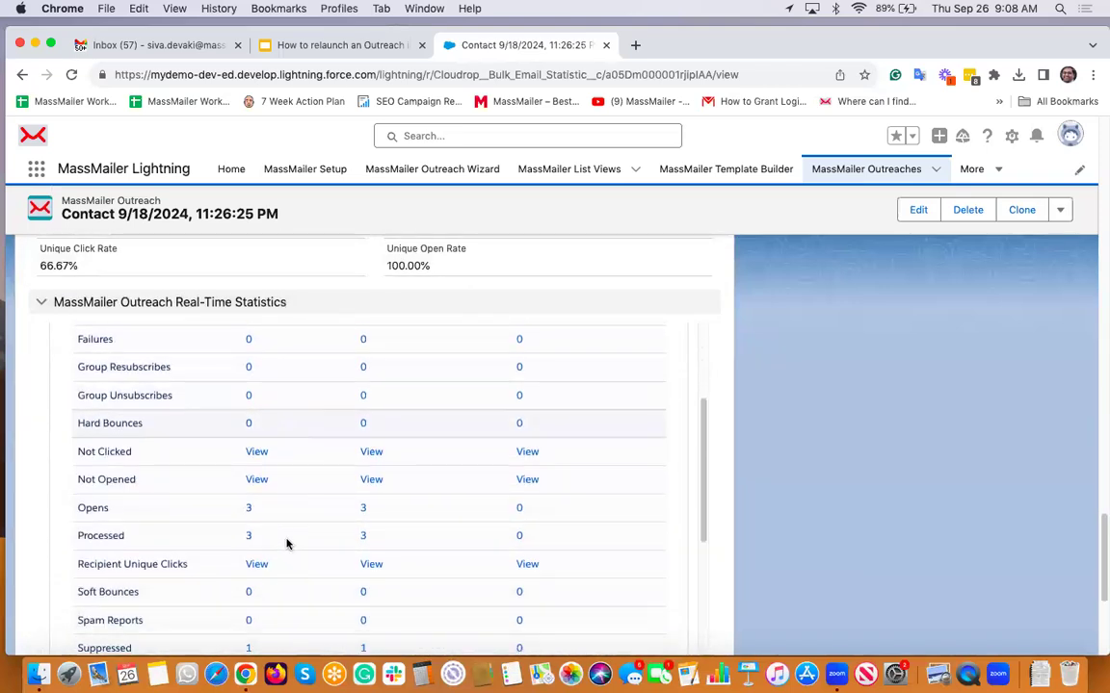
scroll(375, 501, up, 15)
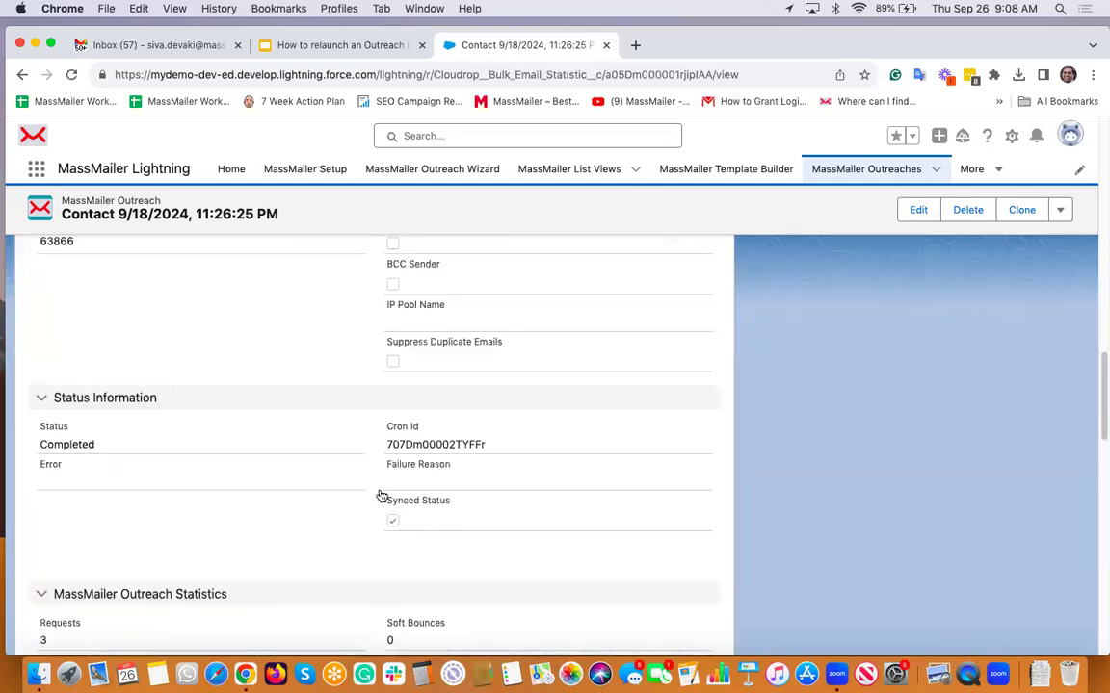
scroll(379, 496, up, 3)
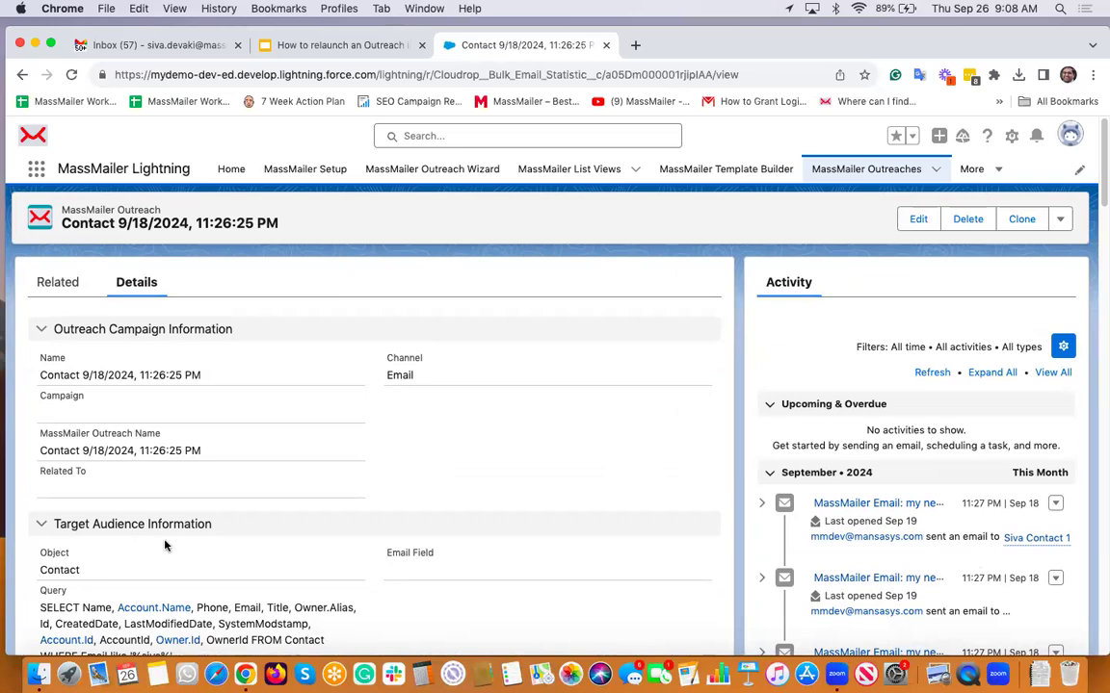
scroll(100, 484, down, 2)
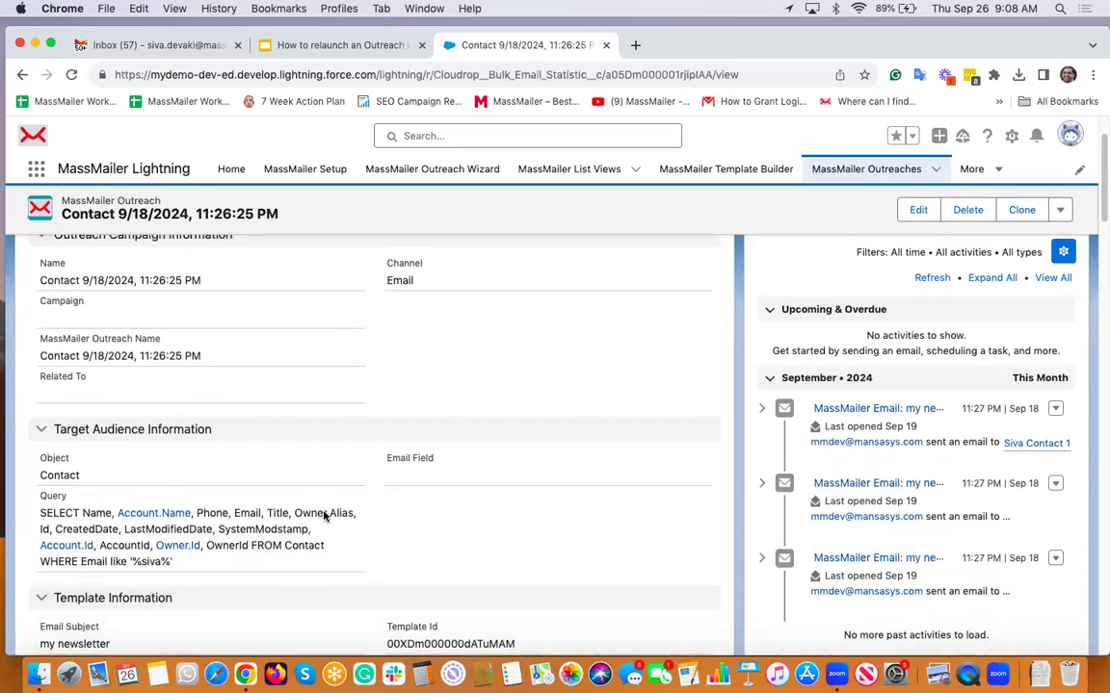
scroll(463, 499, up, 2)
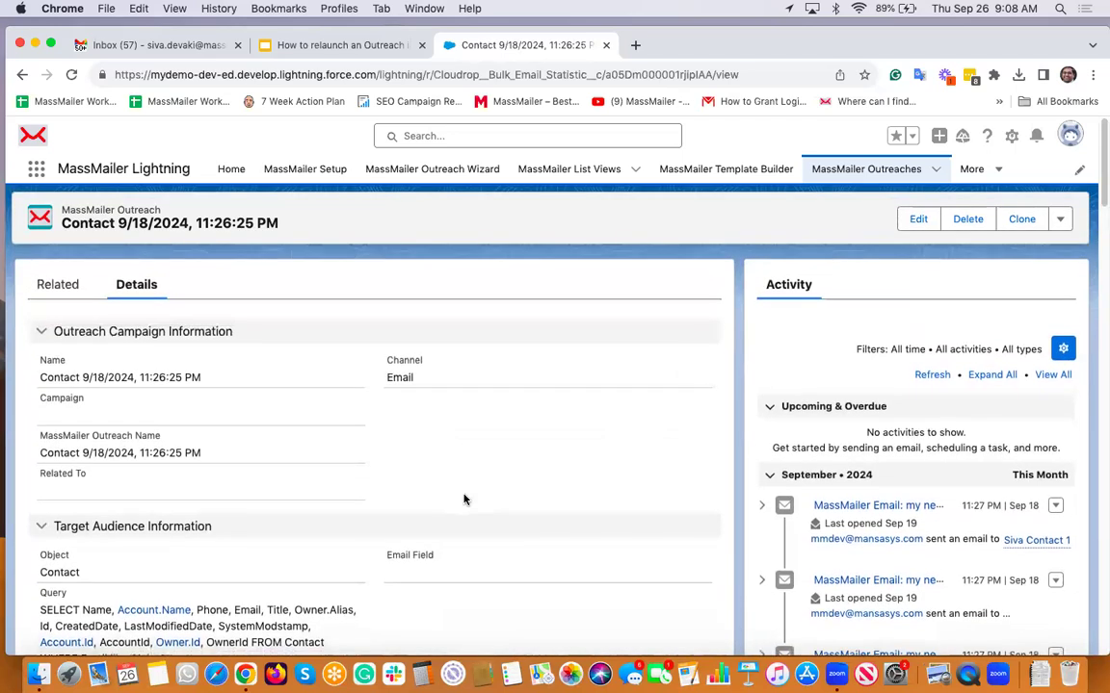
Step: Relaunch the outreach to All Recipients
click(1062, 223)
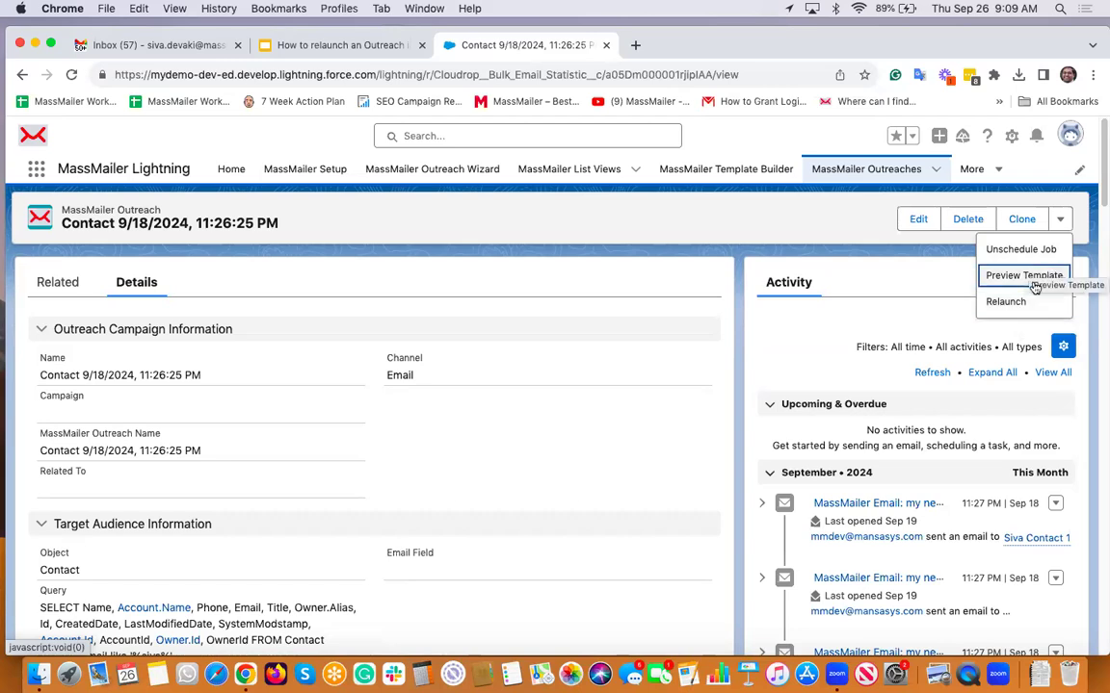
click(999, 304)
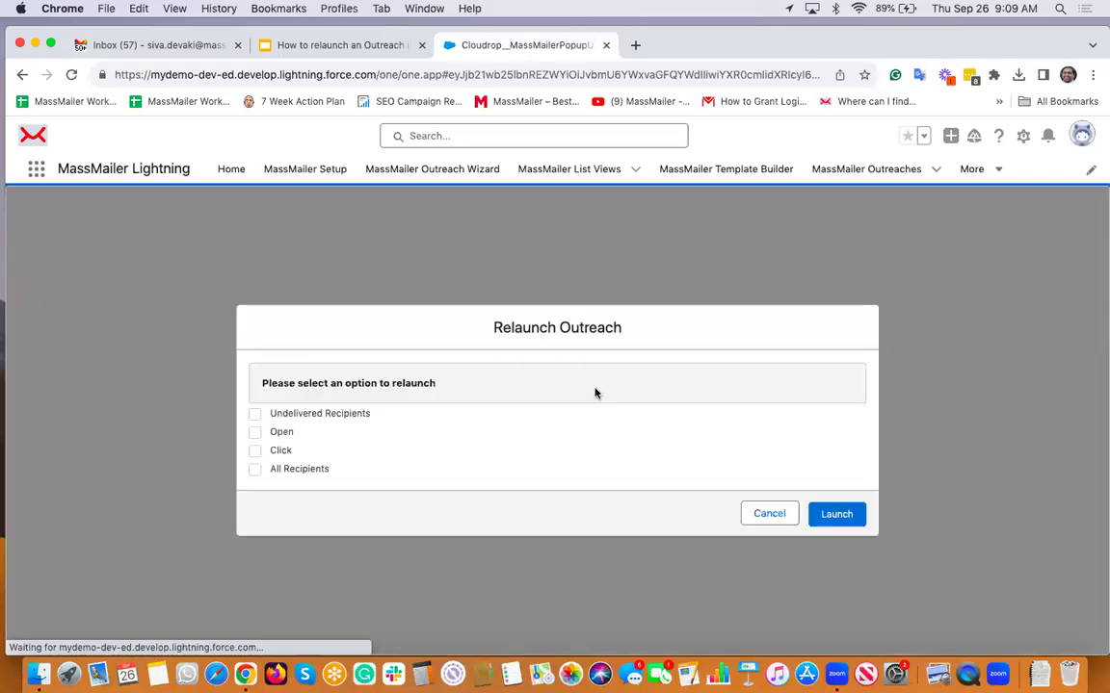
click(255, 470)
click(254, 470)
click(256, 470)
click(829, 517)
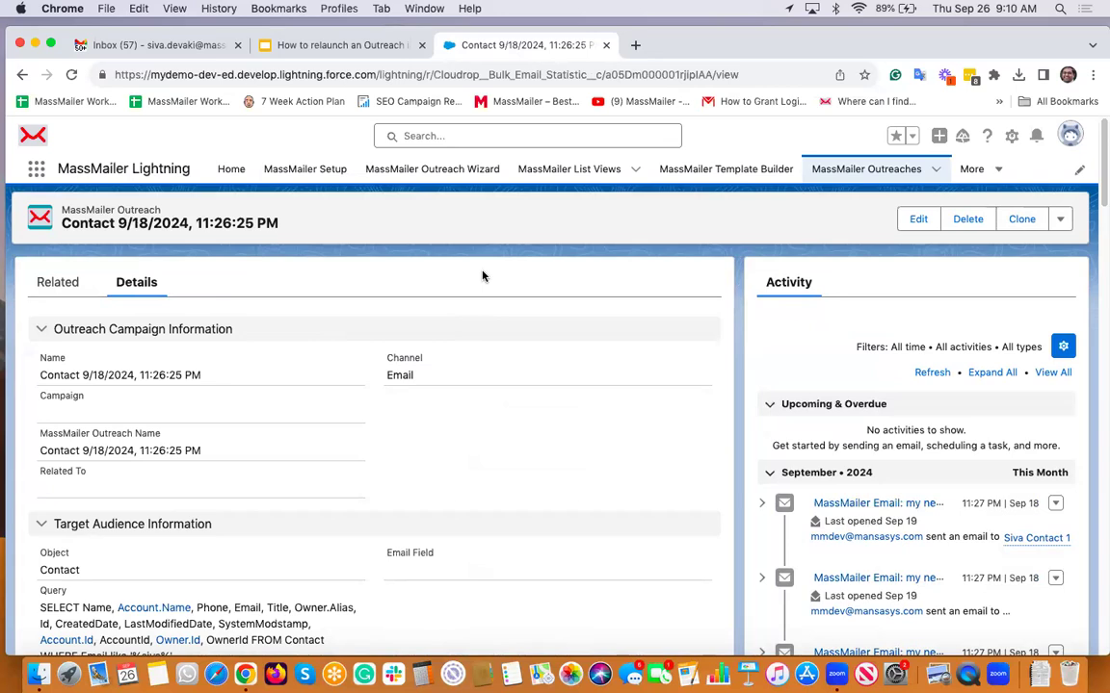
Step: Review the relaunched outreach's target audience query, template information and status
scroll(524, 319, down, 5)
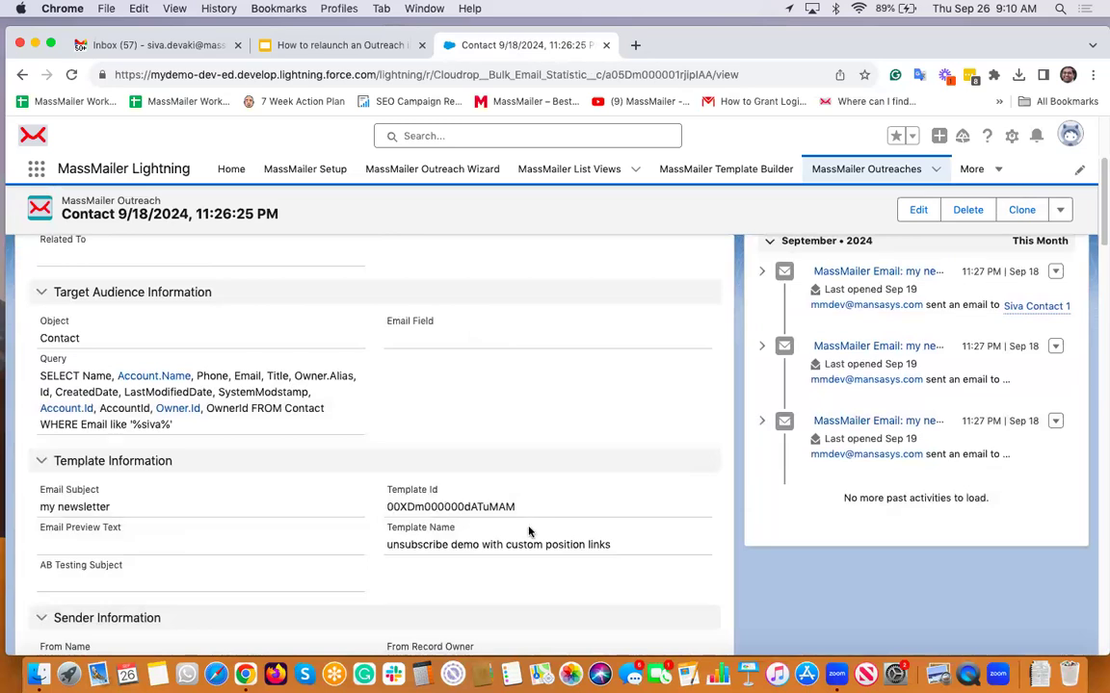
scroll(479, 480, up, 2)
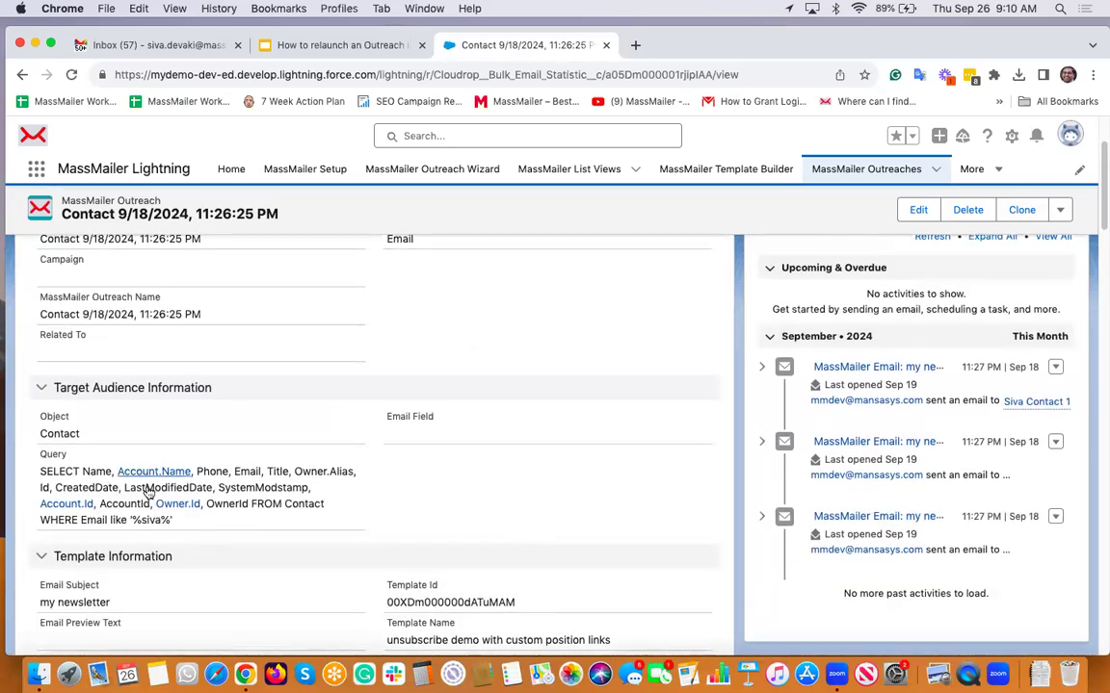
scroll(210, 529, up, 2)
scroll(208, 538, up, 2)
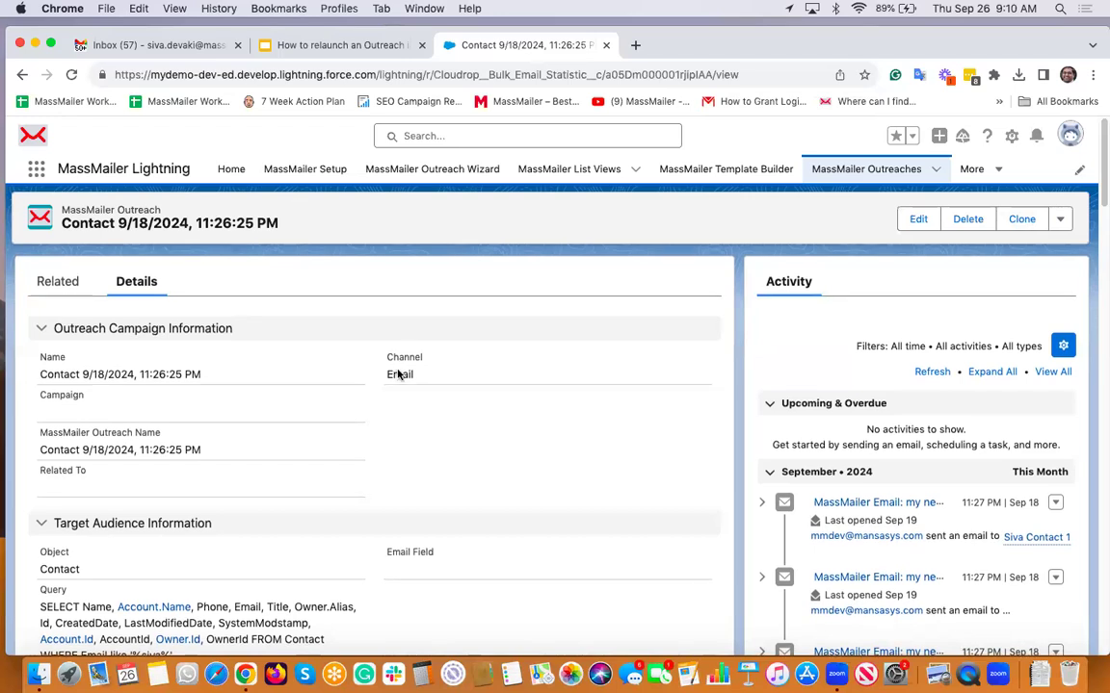
scroll(396, 372, down, 10)
scroll(398, 374, down, 15)
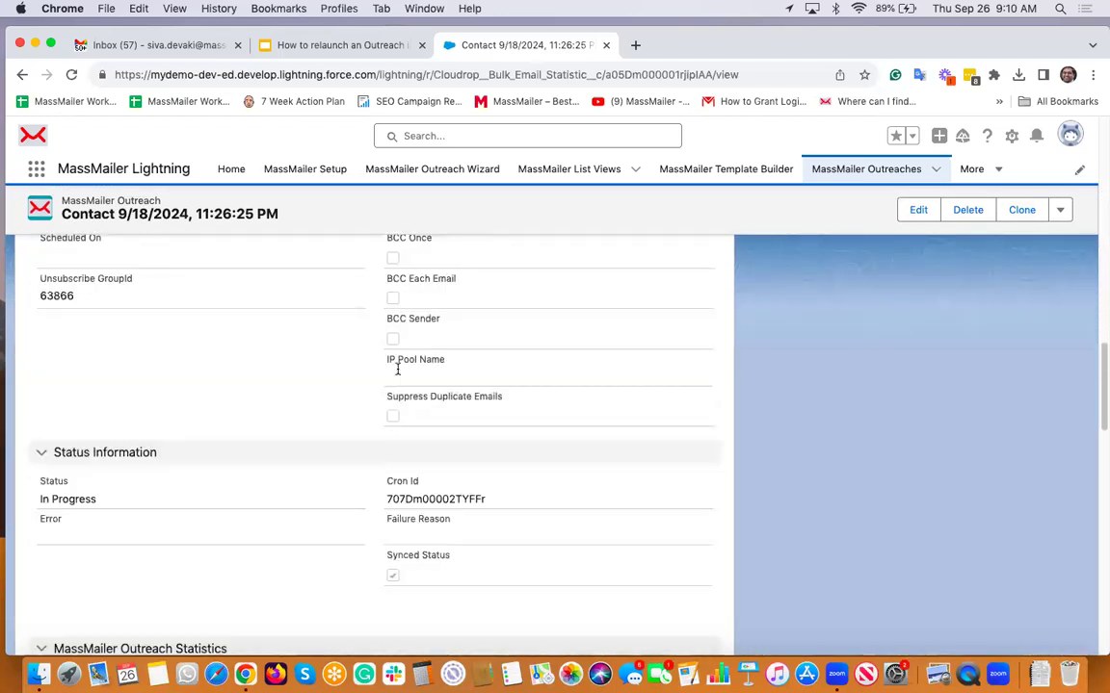
Step: Reload the outreach record and examine its updated real-time event counts and email activity
click(71, 76)
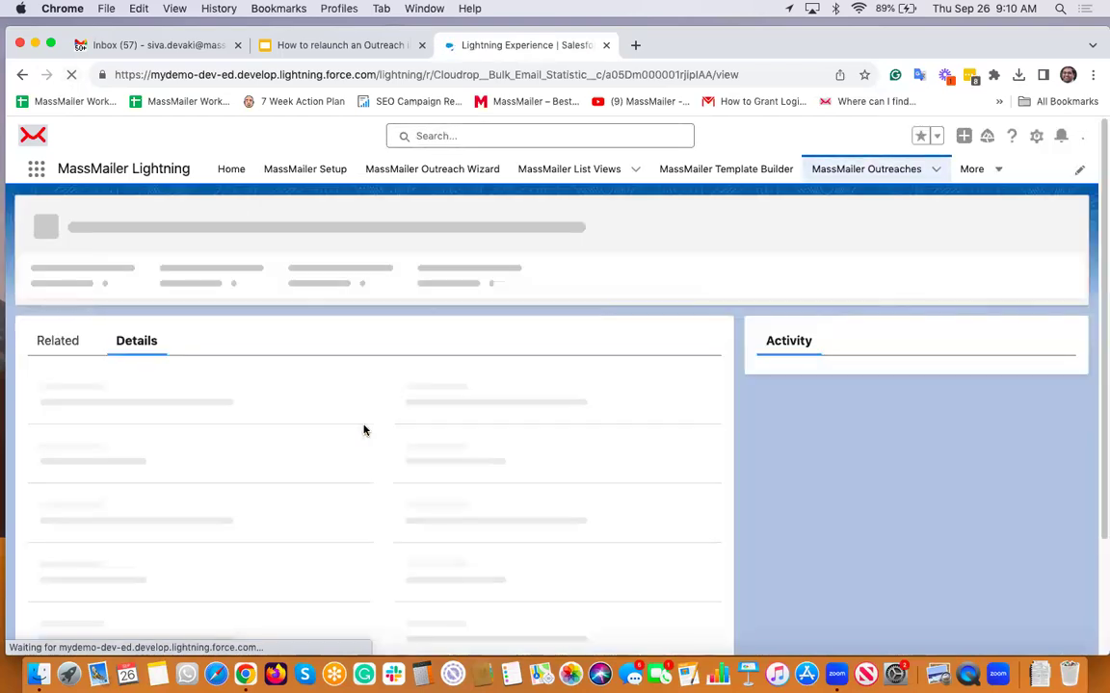
scroll(363, 430, down, 15)
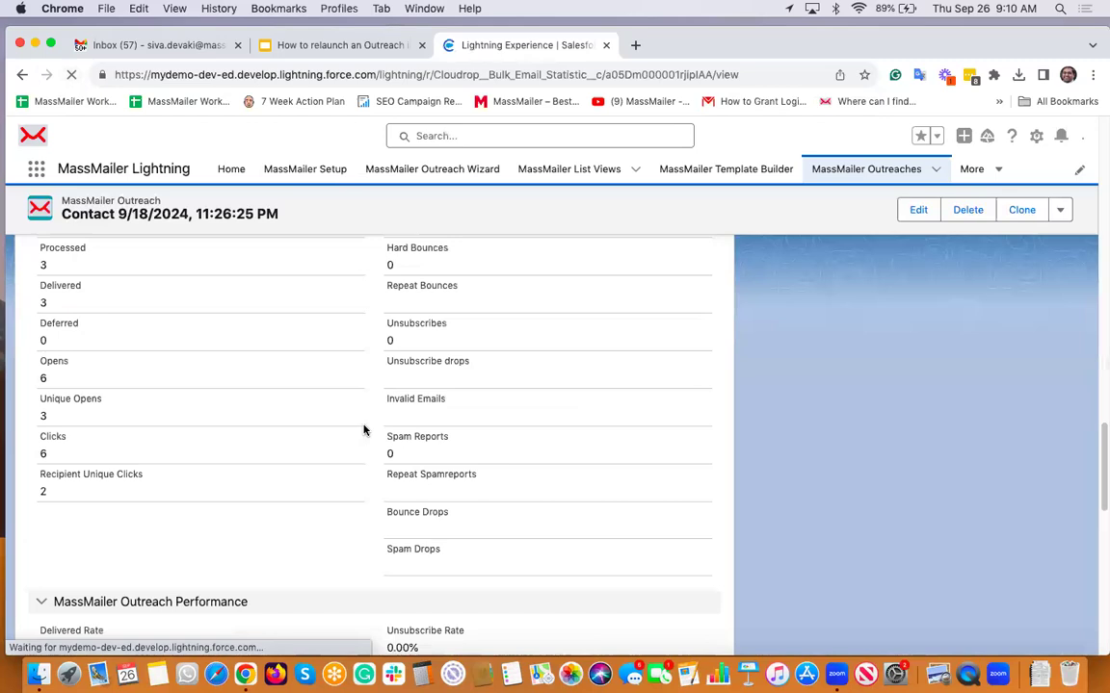
scroll(363, 430, up, 5)
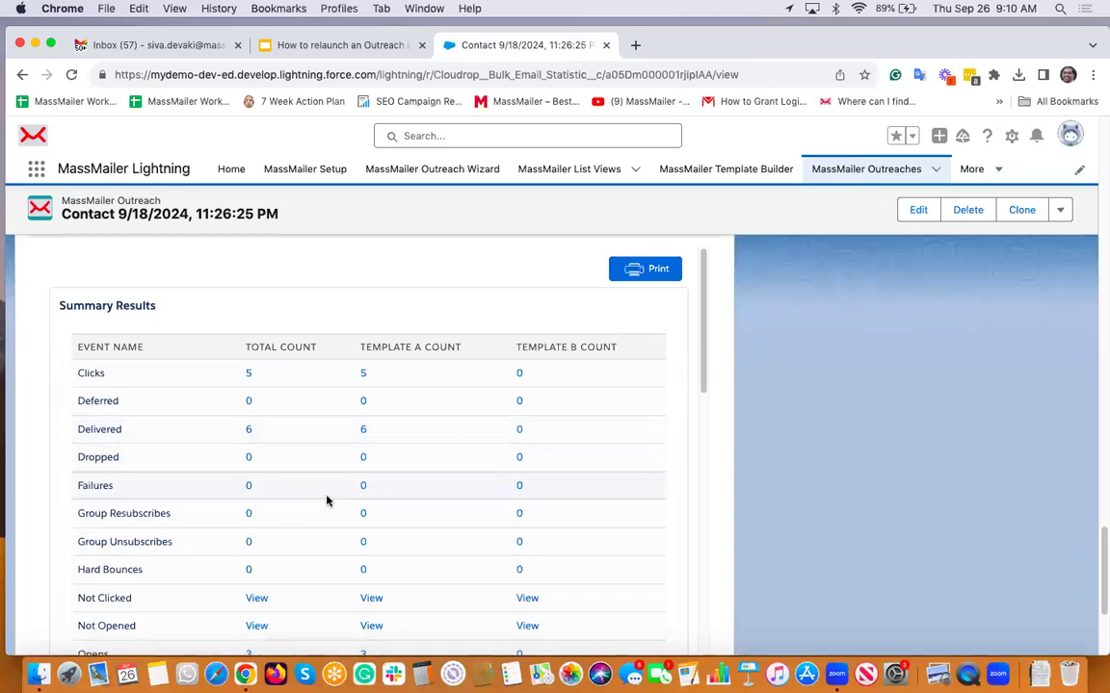
scroll(326, 501, down, 5)
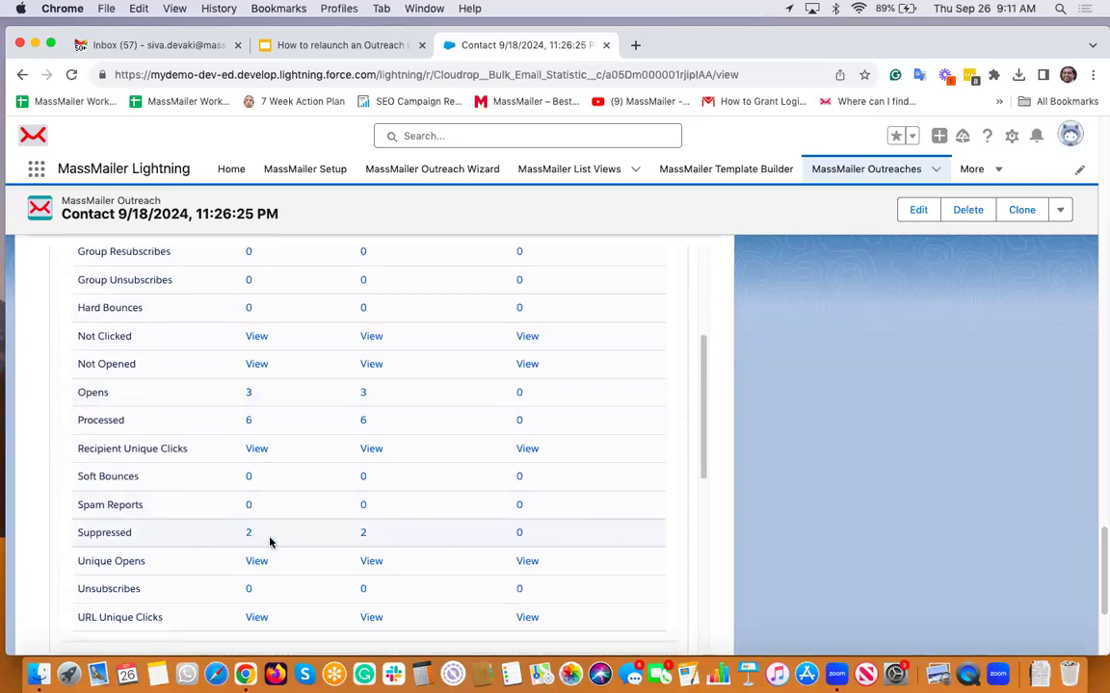
scroll(584, 522, up, 5)
scroll(583, 522, up, 2)
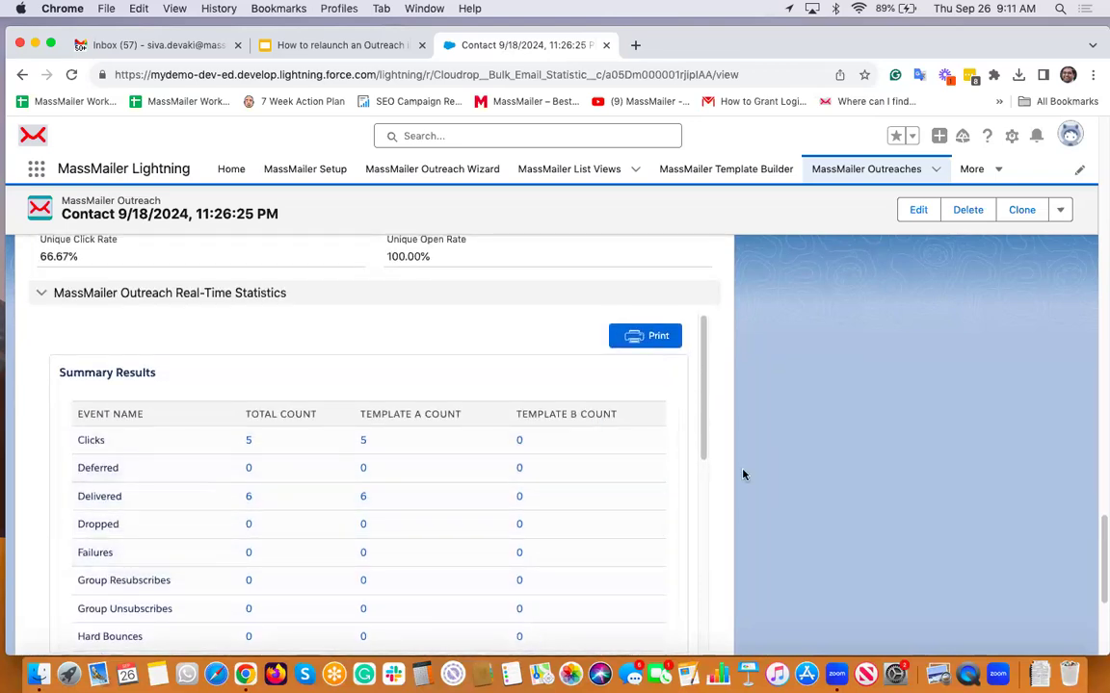
scroll(741, 473, down, 10)
scroll(742, 474, up, 10)
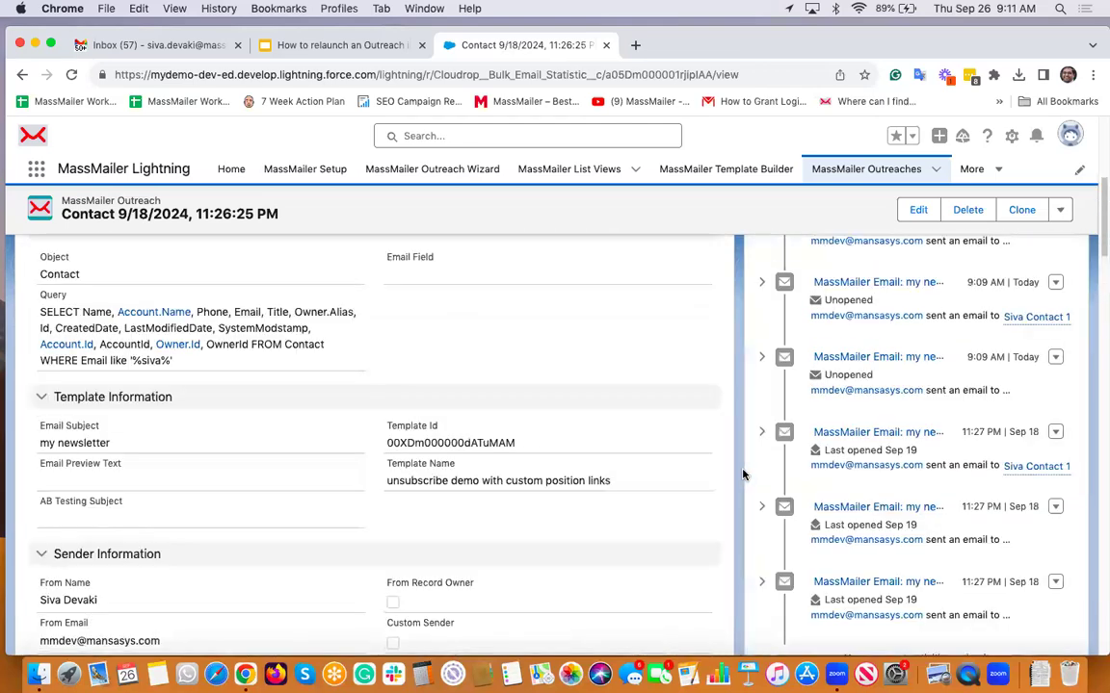
Step: Open Salesforce Setup, search the Object Manager for "massmailer out" and open the MassMailer Outreach object
click(1010, 138)
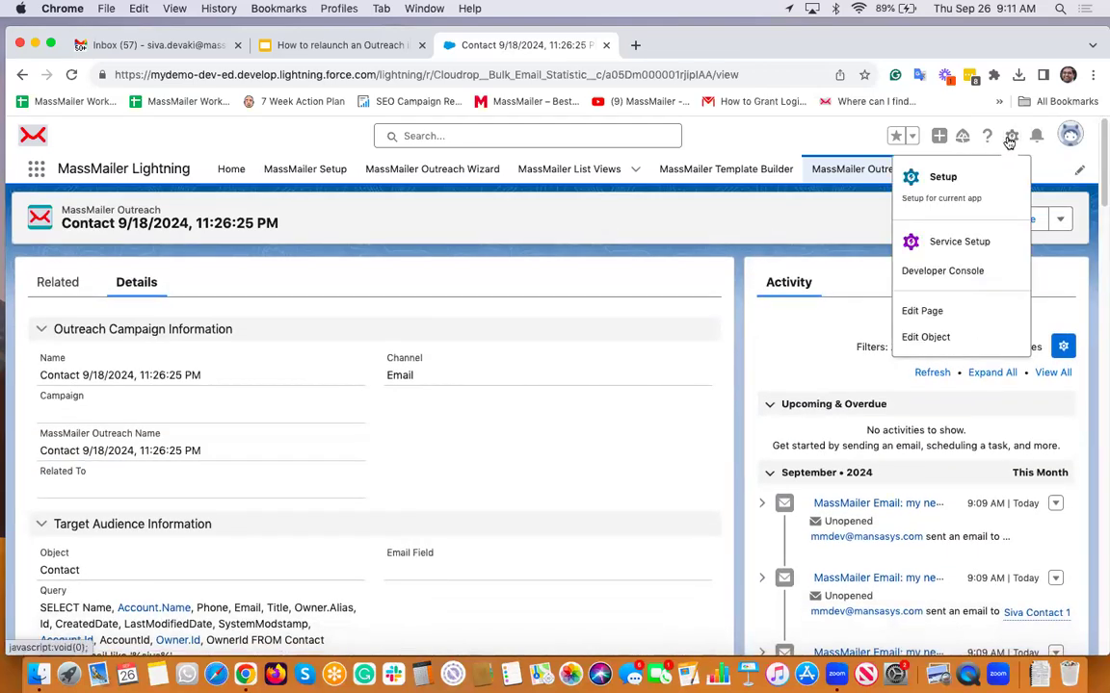
click(976, 175)
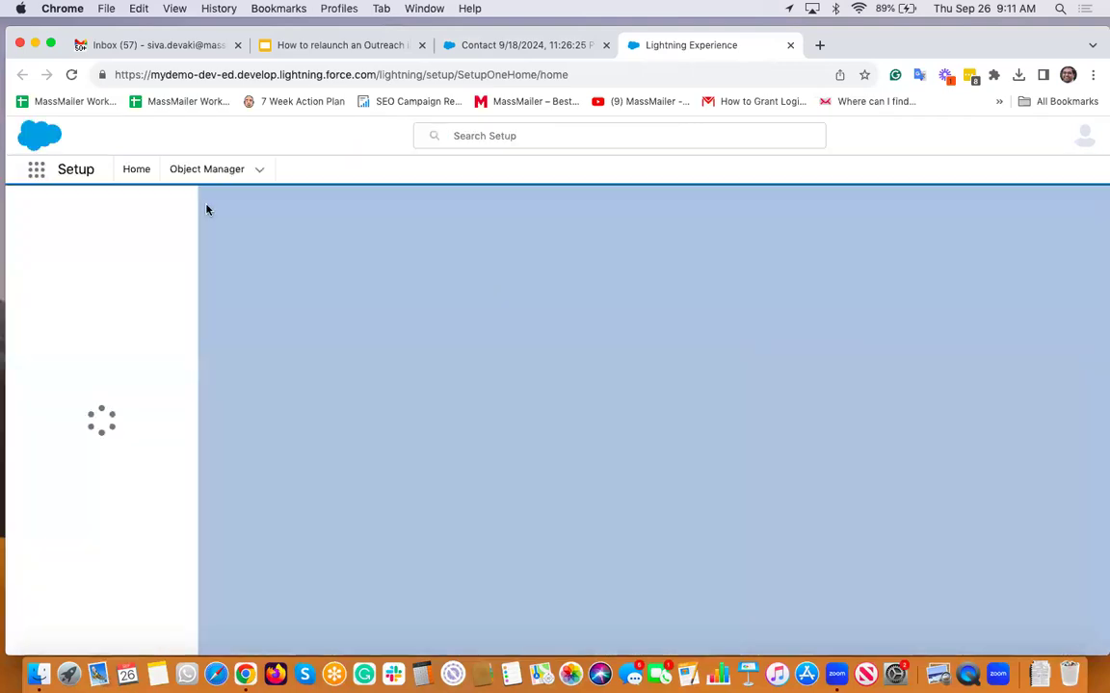
click(211, 170)
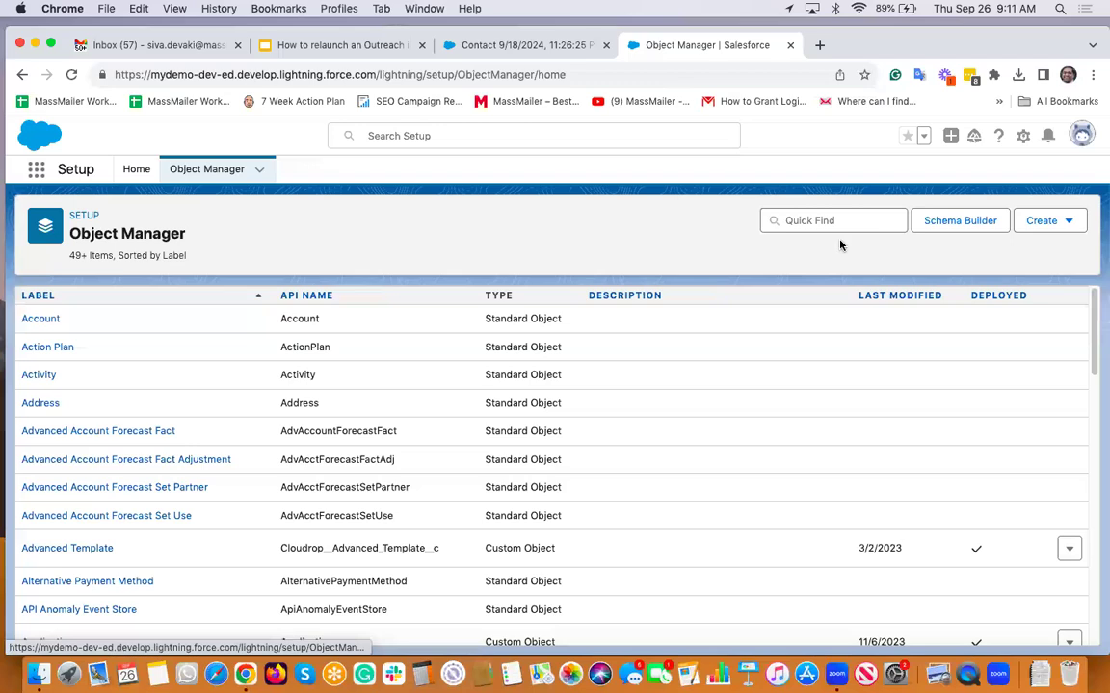
click(857, 222)
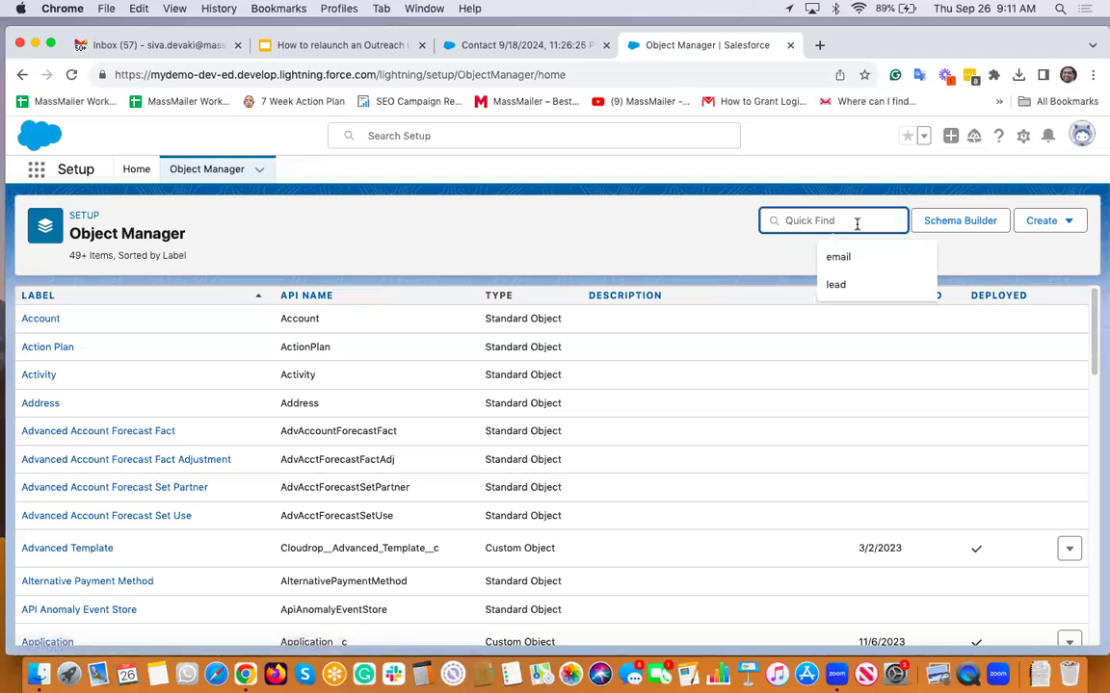
text(massmail)
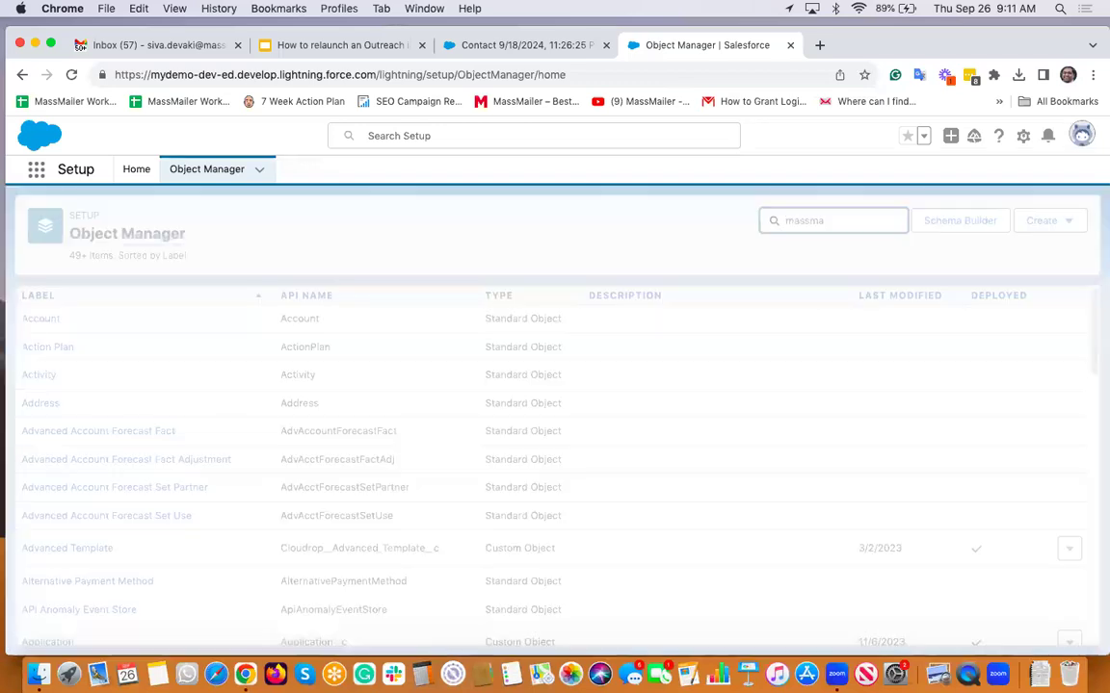
text(er out)
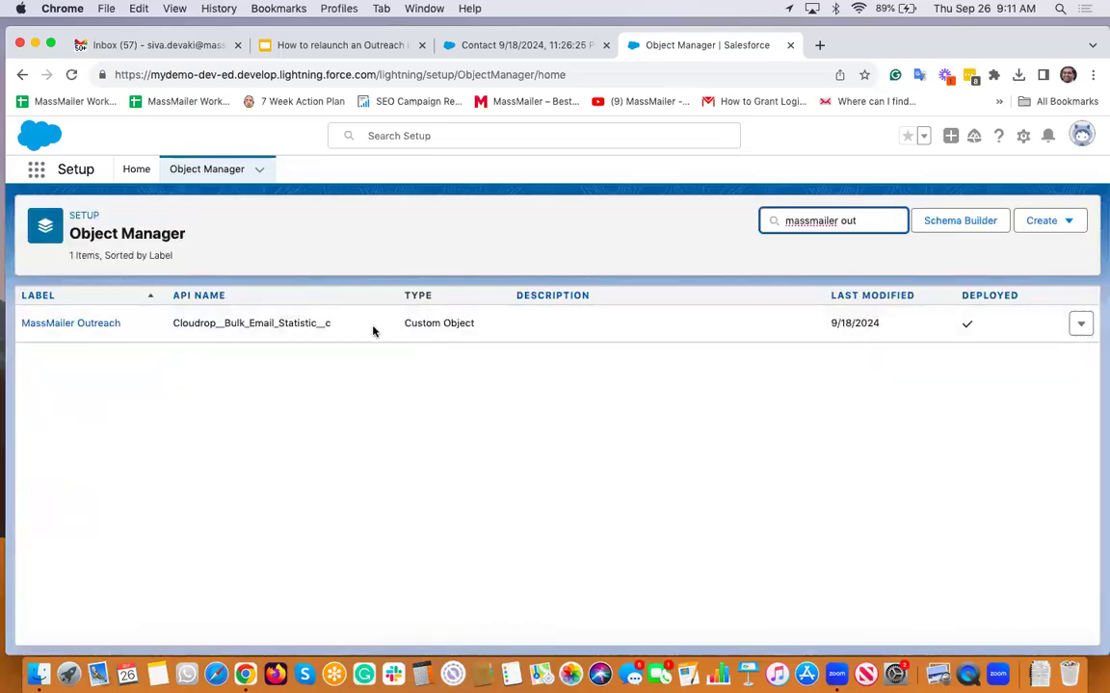
click(92, 325)
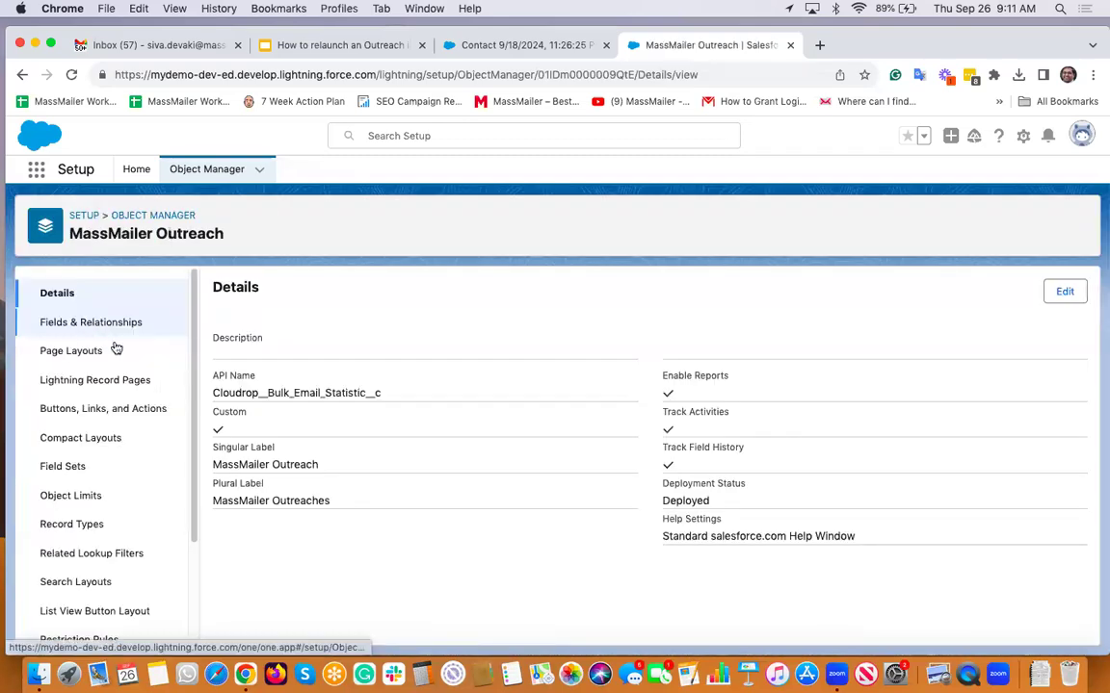
Step: Open the MassMailer Outreach Layout among the object's page layouts and display its available buttons
click(88, 353)
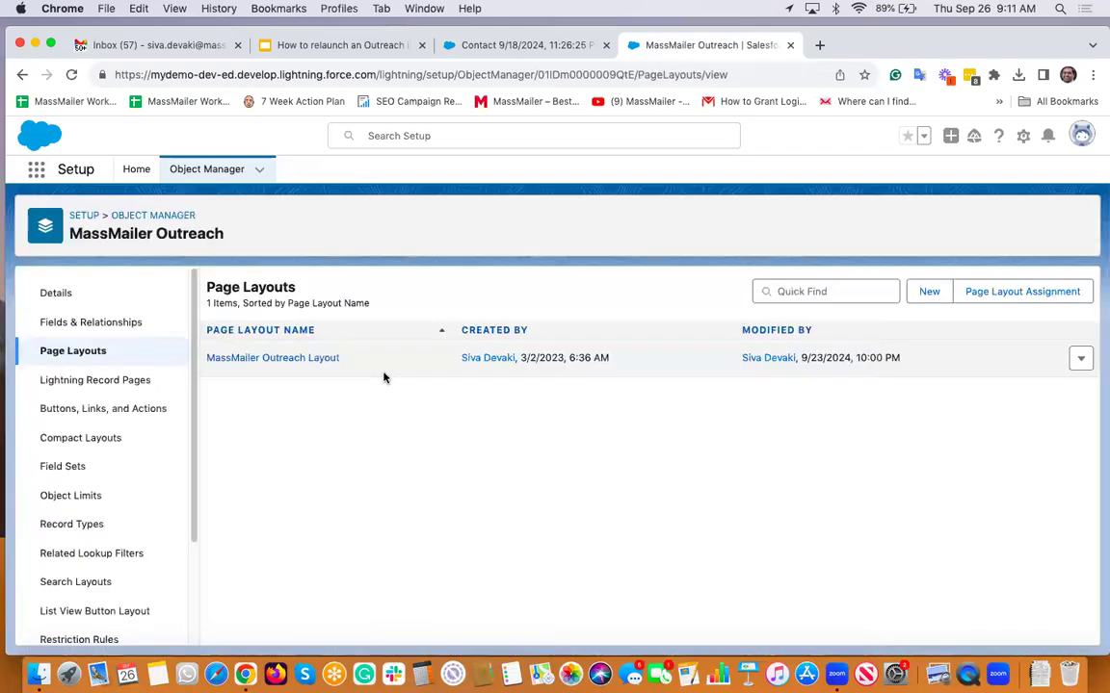
click(323, 358)
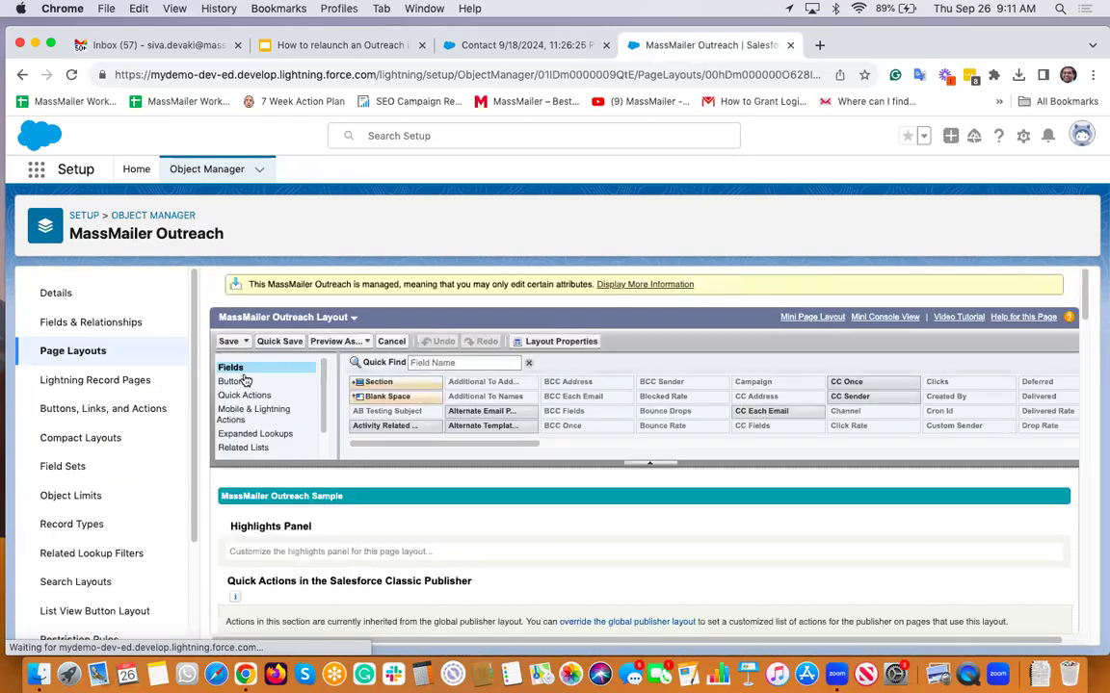
click(275, 381)
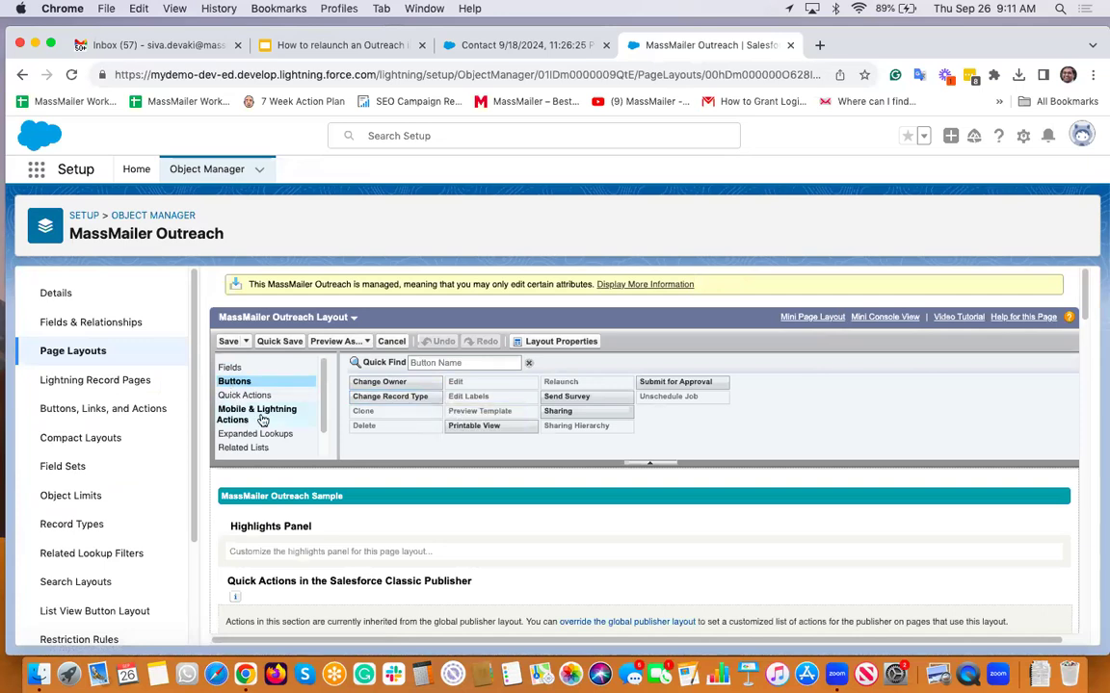
Step: Filter the layout's available buttons by "re" and locate Relaunch among the custom buttons in the MassMailer Outreach Detail section
click(463, 362)
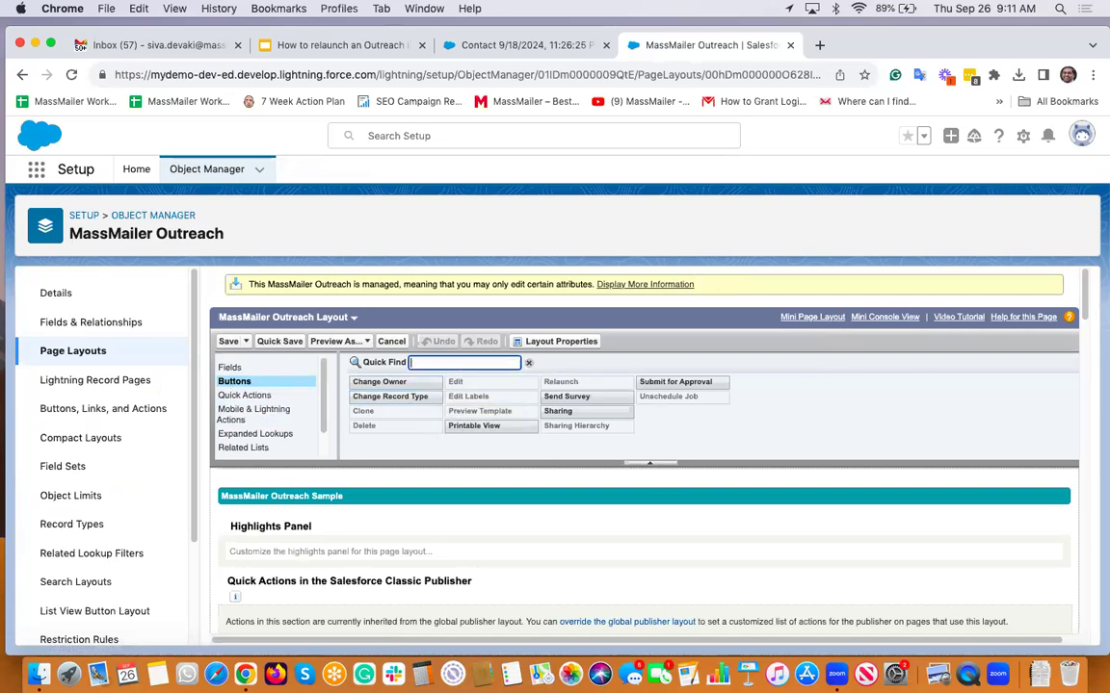
text(re)
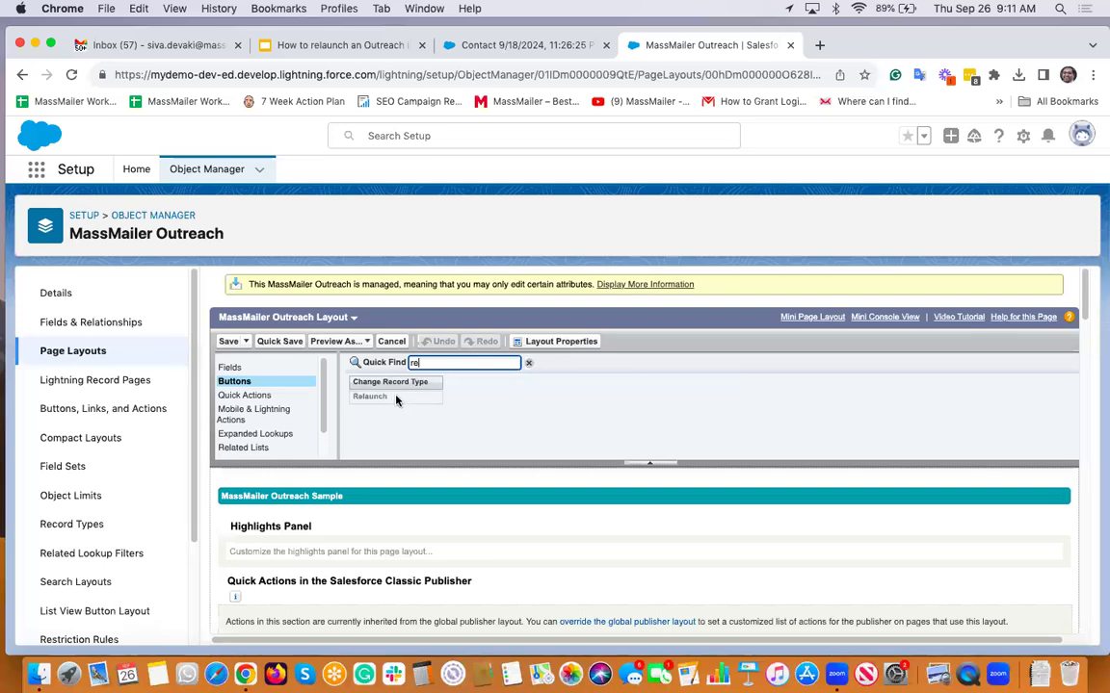
scroll(548, 482, down, 10)
scroll(548, 482, up, 2)
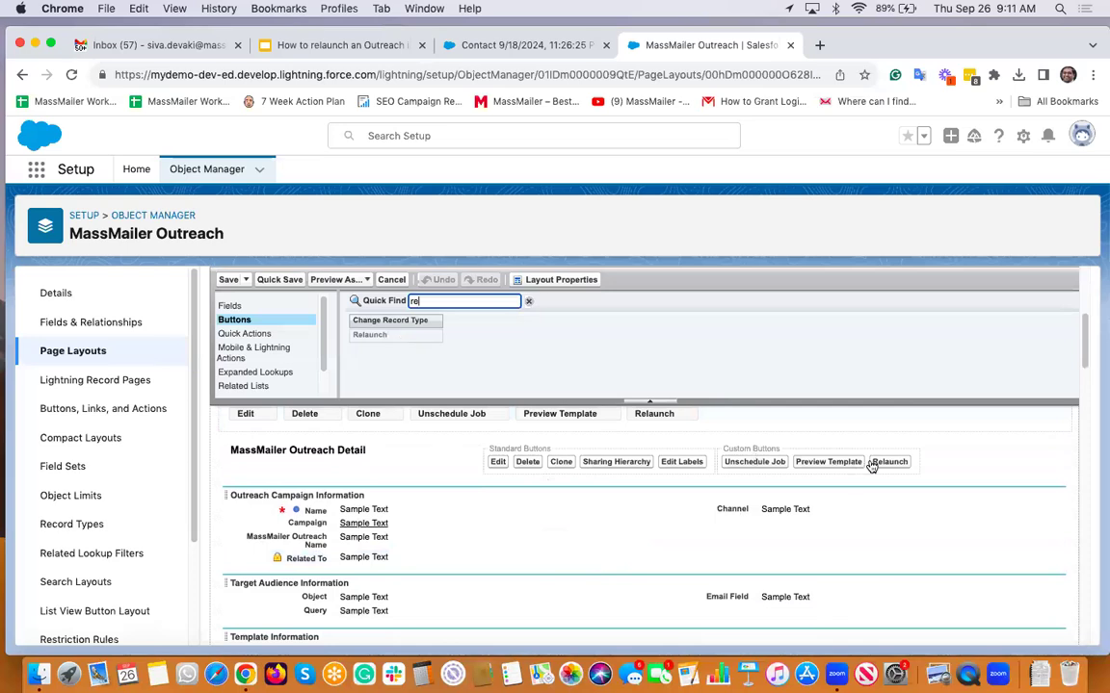
scroll(881, 463, up, 2)
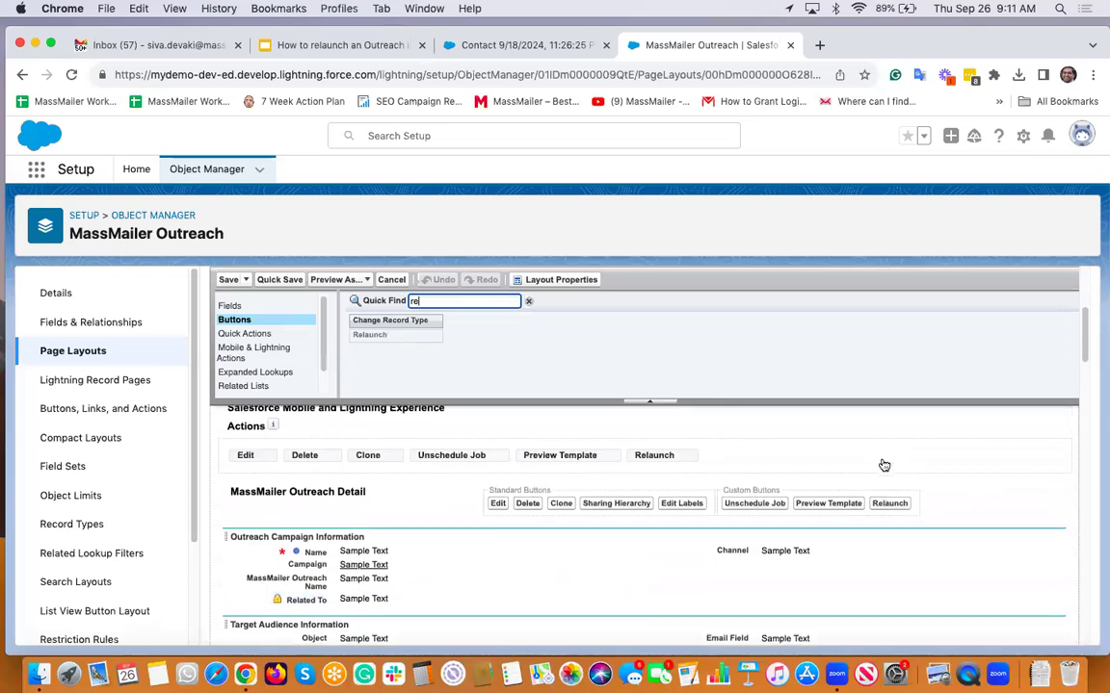
Step: Display the layout's Mobile & Lightning Actions and filter them by "rel" to find the Relaunch action
click(258, 352)
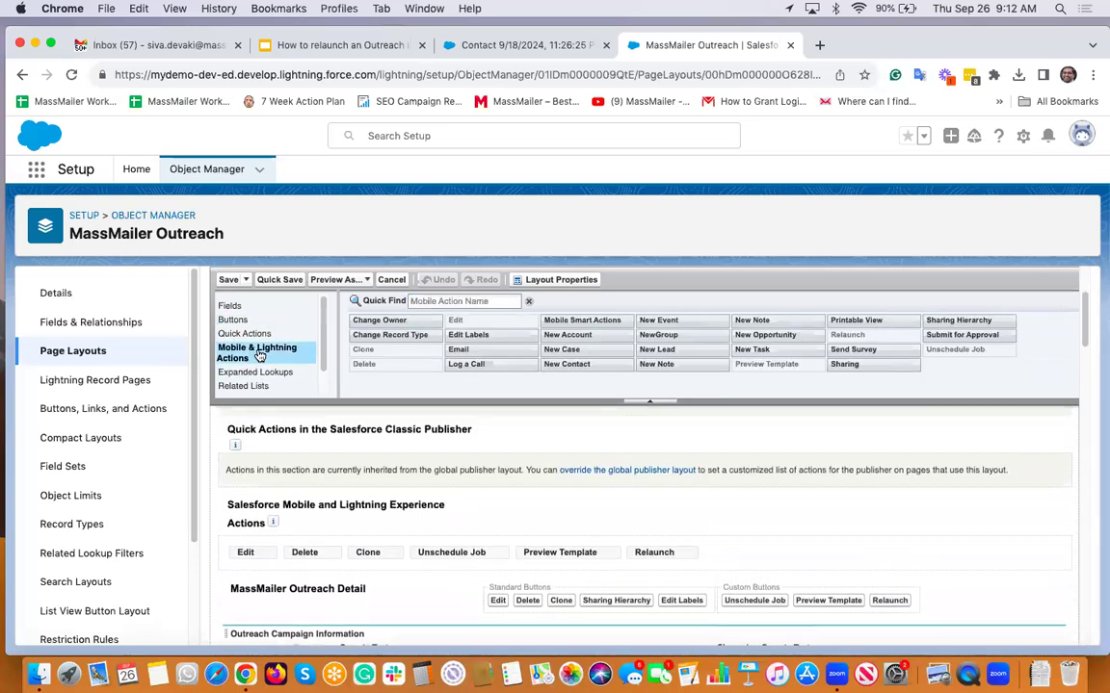
click(466, 301)
text(rel)
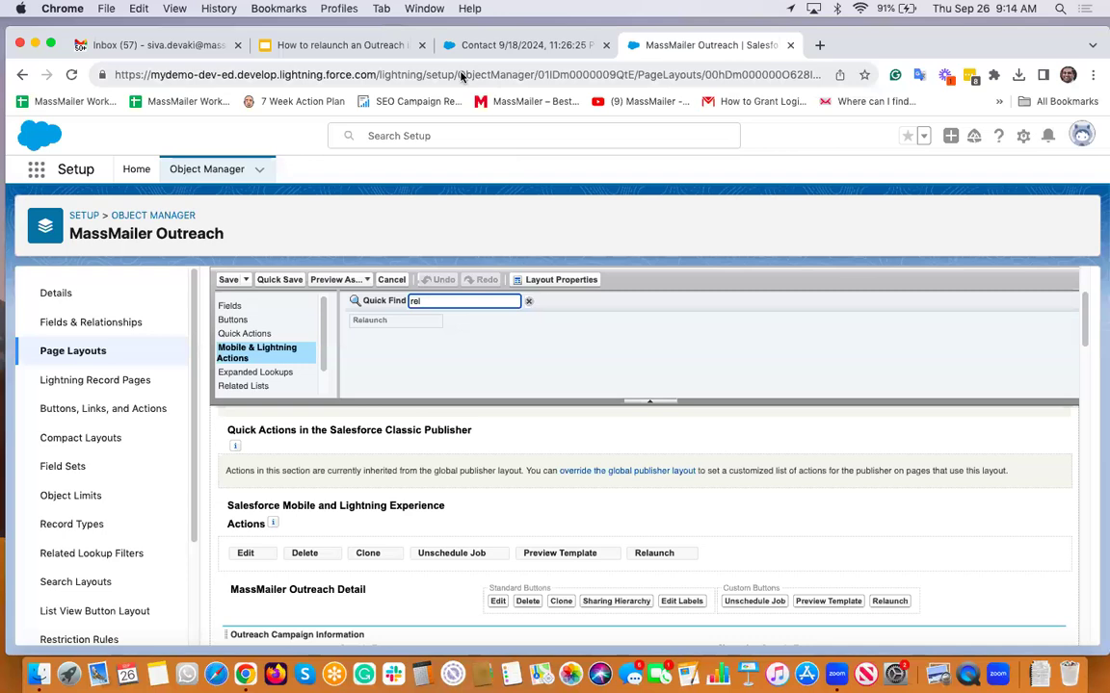
Step: Switch to the "How to relaunch an Outreach in MassMailer?" presentation in Google Slides and show the closing contact slide
click(331, 45)
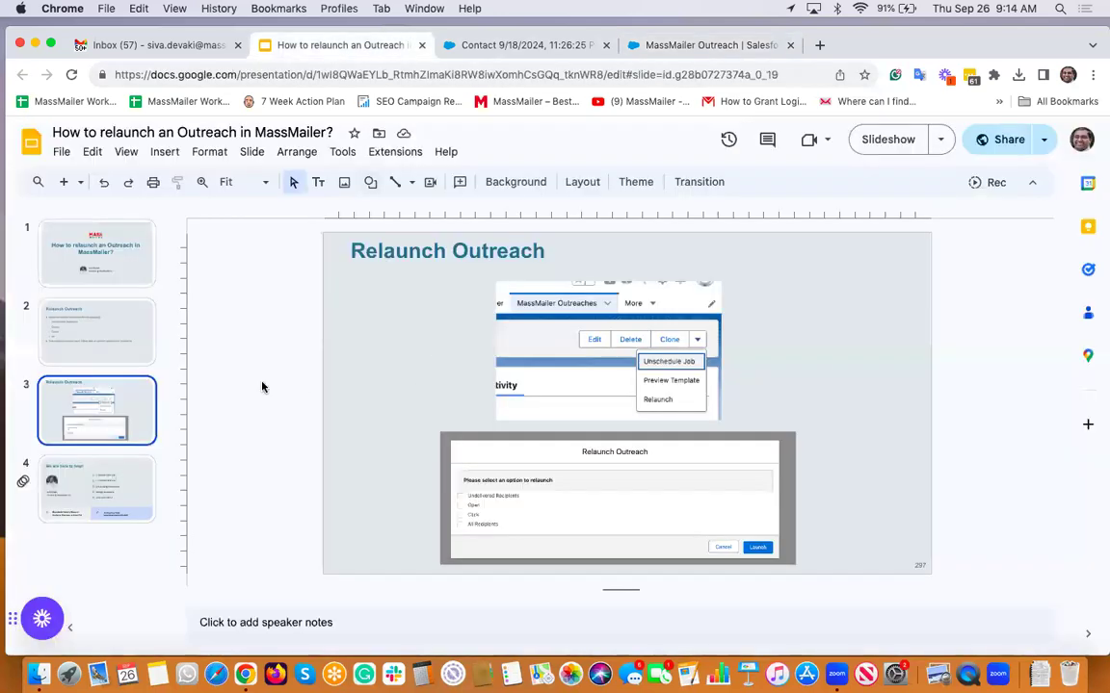
click(126, 479)
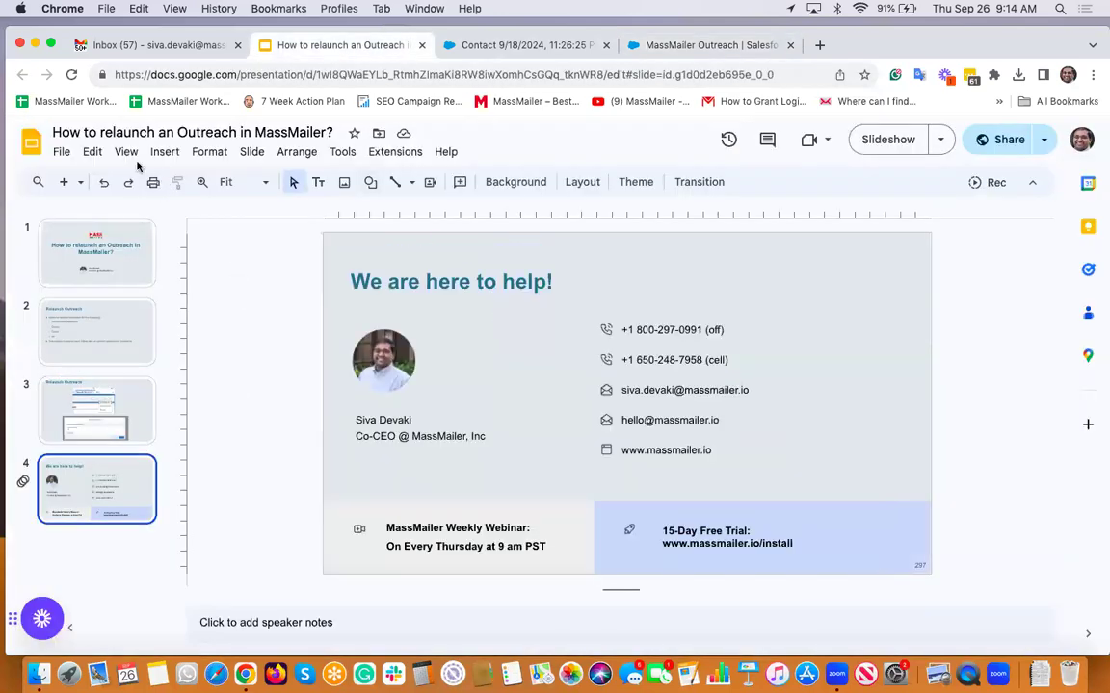